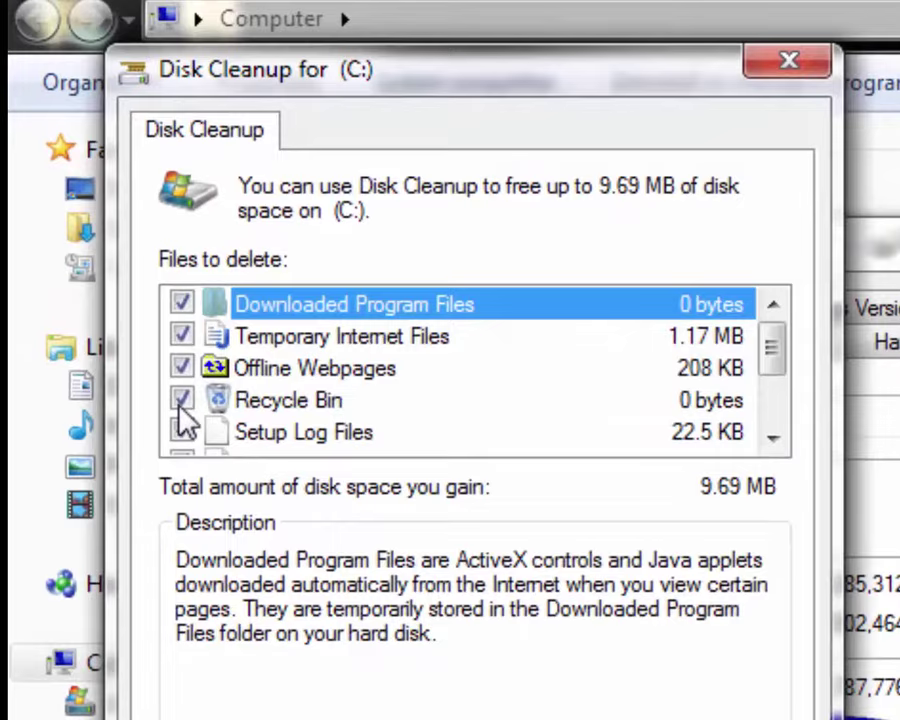
# Review the file categories offered for deletion on drive C and move the Disk Cleanup dialog aside.
pyautogui.scroll(-1, 181, 420)
pyautogui.scroll(1, 646, 399)
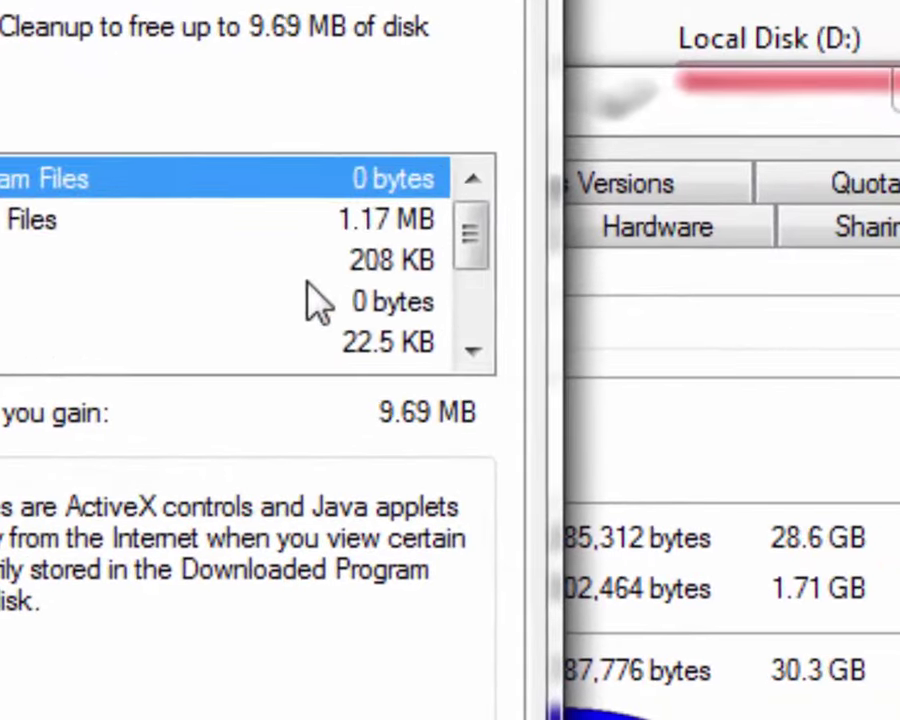
pyautogui.scroll(-2, 318, 302)
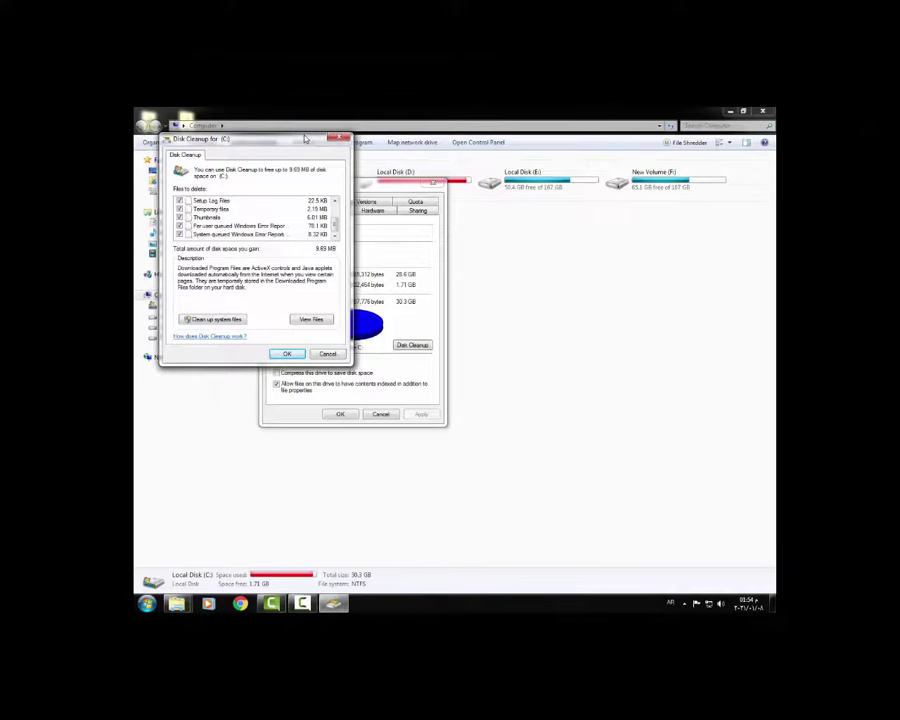
pyautogui.moveTo(334, 0); pyautogui.dragTo(574, 222)
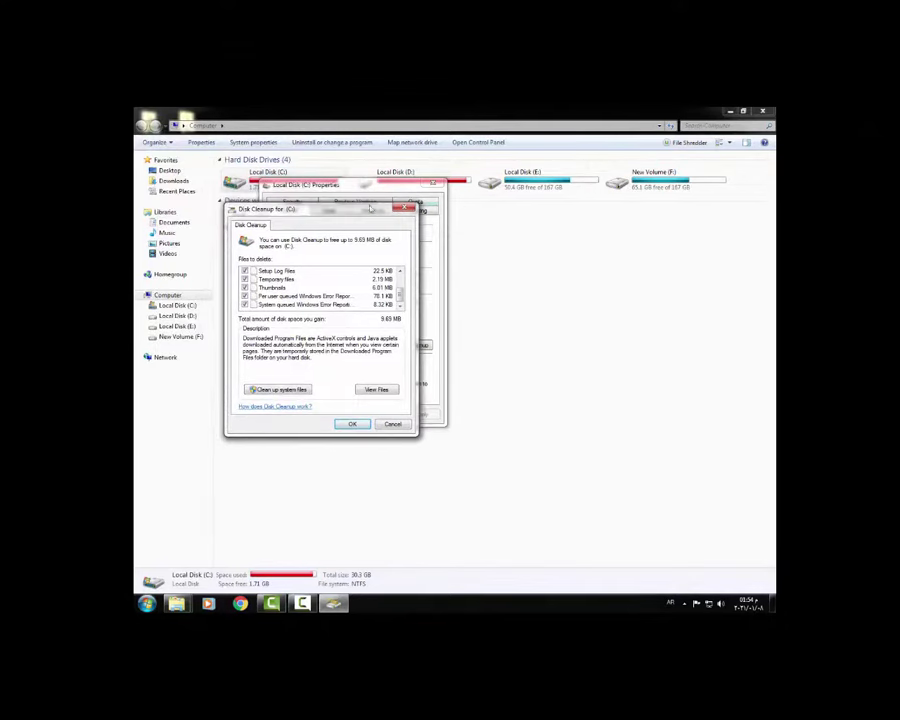
# Minimize the open file window, reopen Computer, check drive C's used and free space in its properties and close them.
pyautogui.click(730, 111)
pyautogui.doubleClick(151, 175)
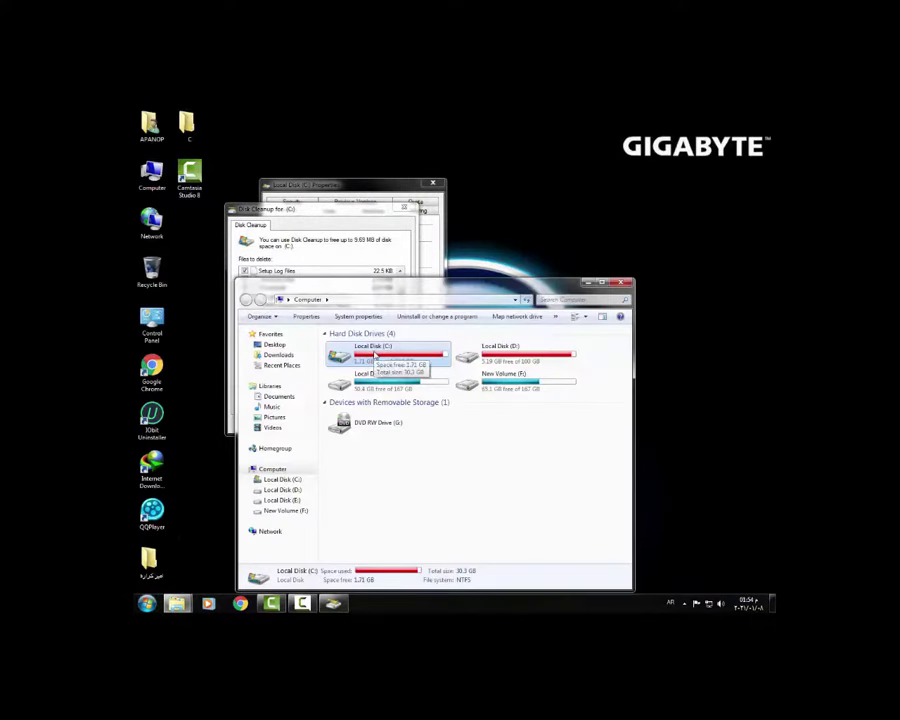
pyautogui.rightClick(374, 352)
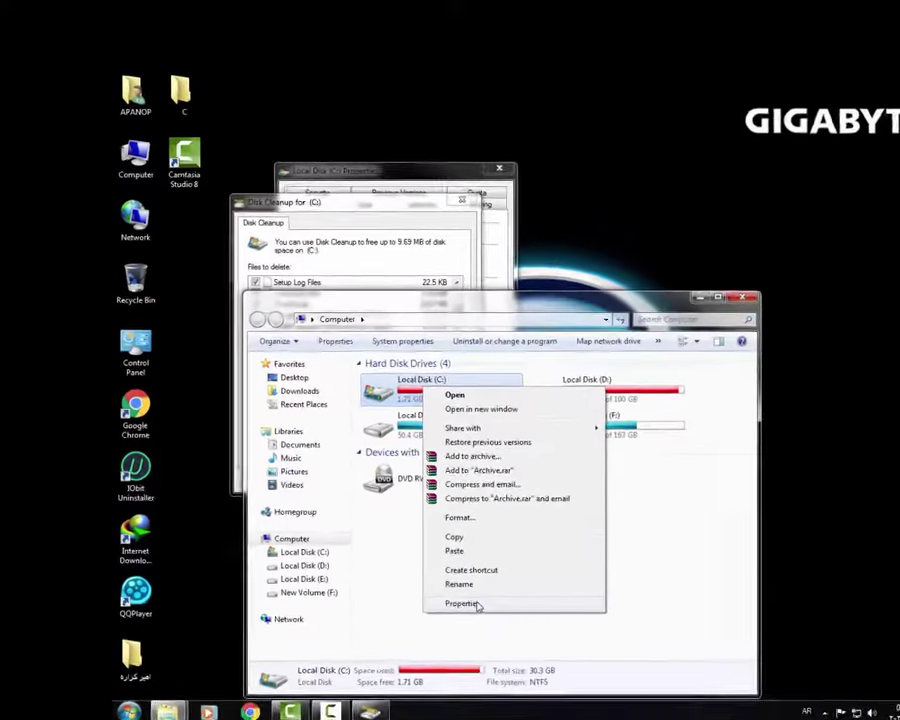
pyautogui.click(410, 518)
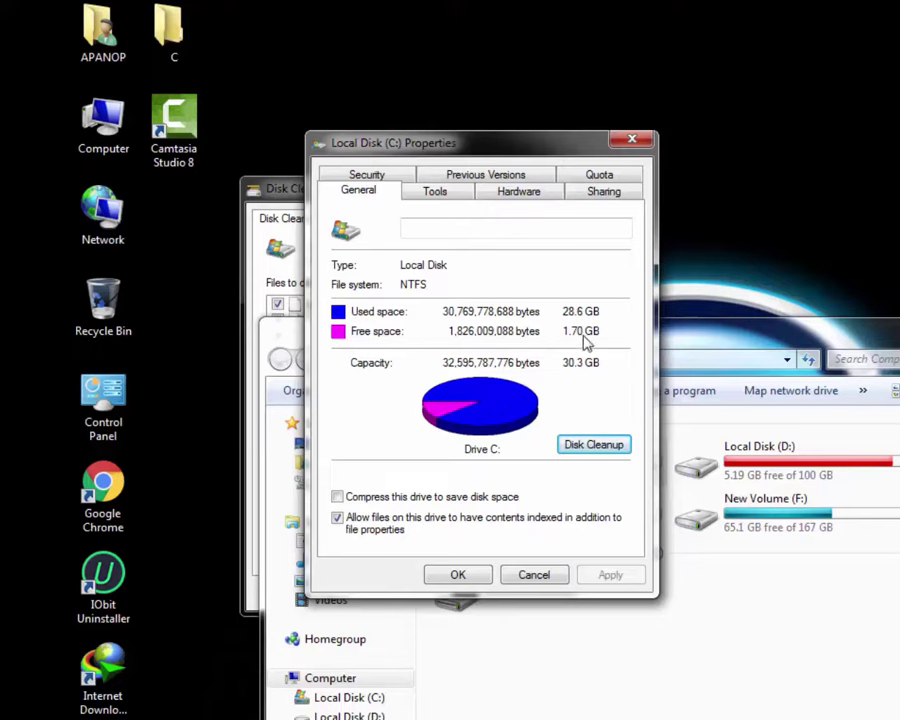
pyautogui.click(632, 143)
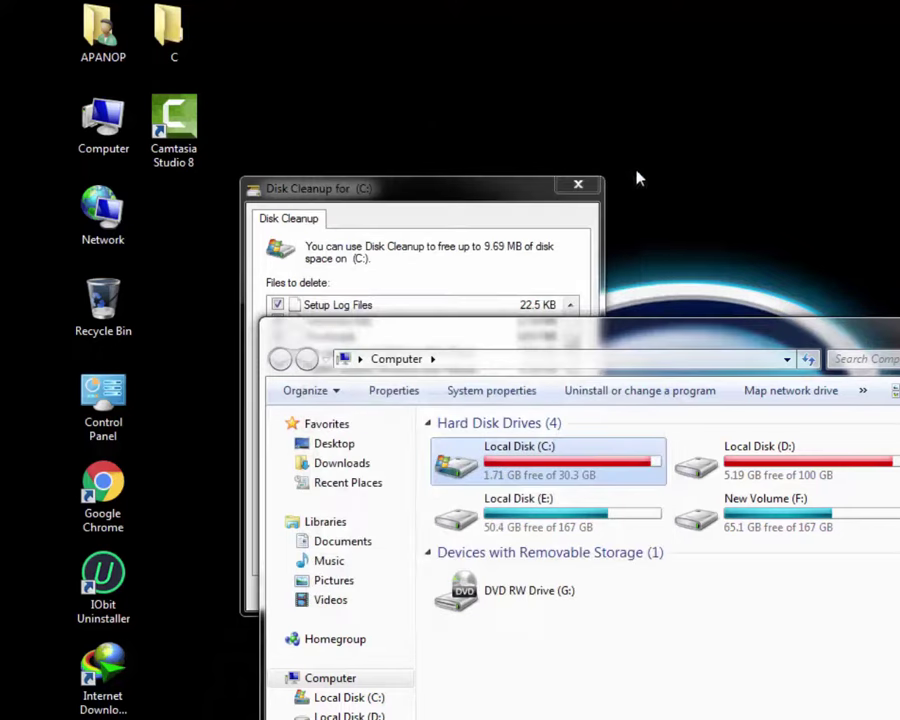
# Return to Disk Cleanup, run its scan of drive C including system files, and minimize the Computer window.
pyautogui.click(405, 243)
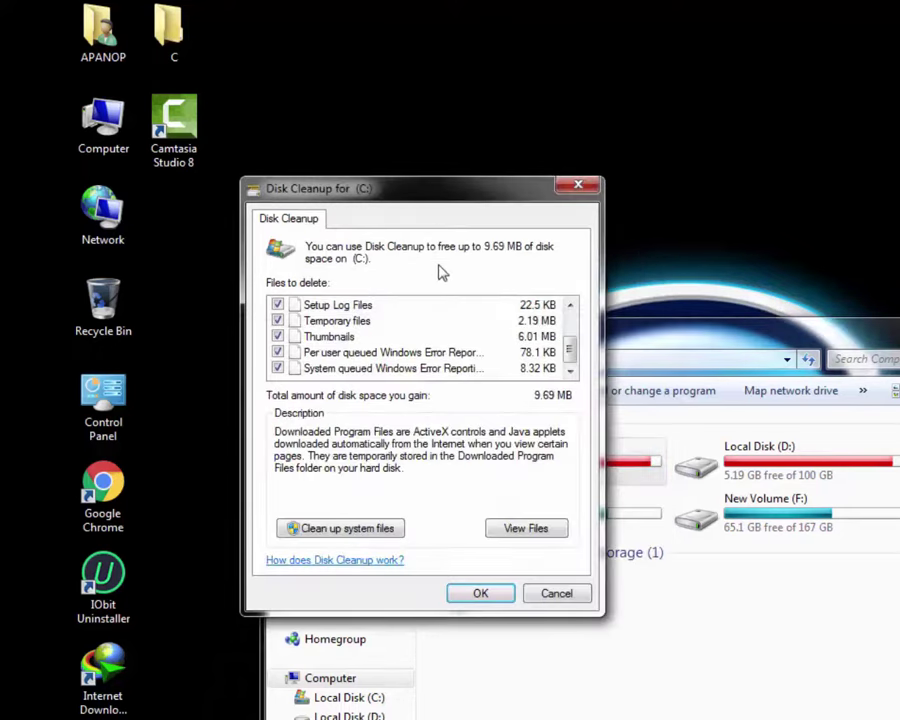
pyautogui.moveTo(452, 189); pyautogui.dragTo(678, 108)
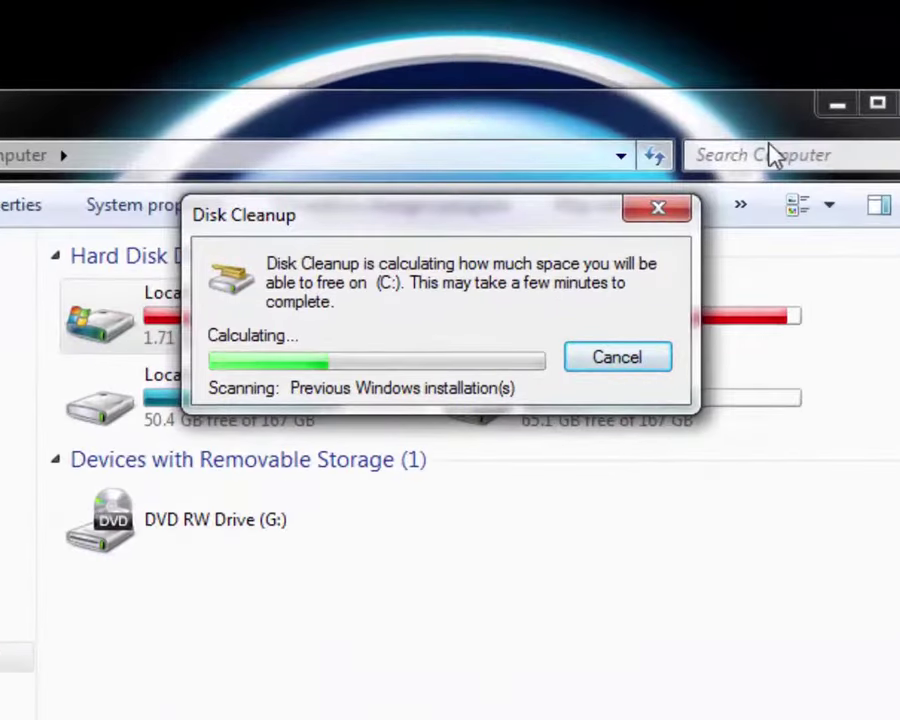
pyautogui.click(837, 103)
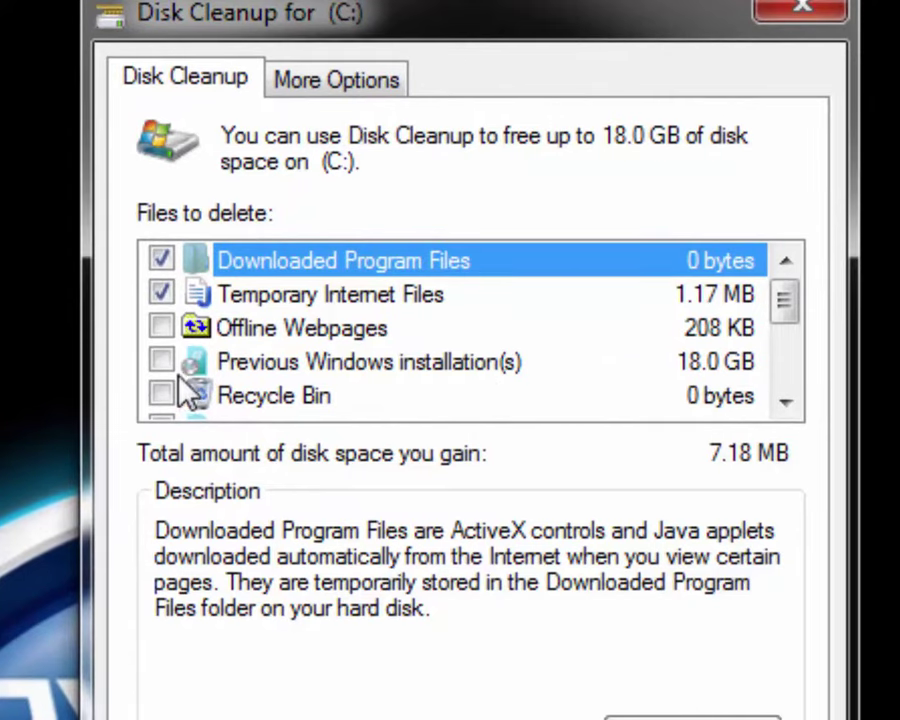
# Mark Offline Webpages, Previous Windows installation(s), Recycle Bin, Service Pack Backup Files, Setup Log Files and Temporary files for deletion.
pyautogui.click(163, 330)
pyautogui.click(163, 362)
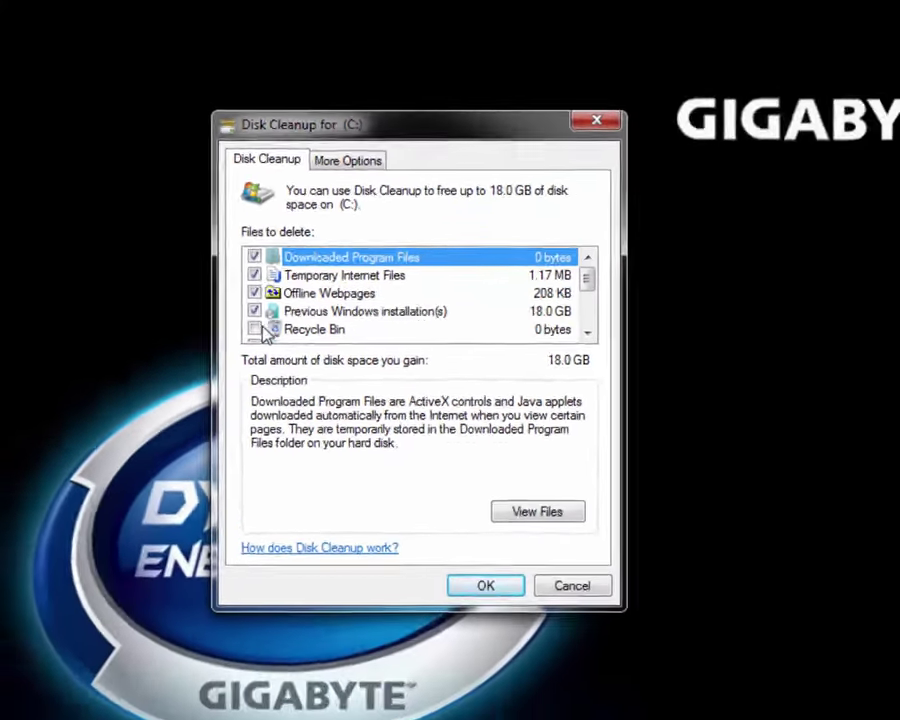
pyautogui.click(162, 395)
pyautogui.scroll(-1, 182, 403)
pyautogui.click(264, 289)
pyautogui.click(264, 305)
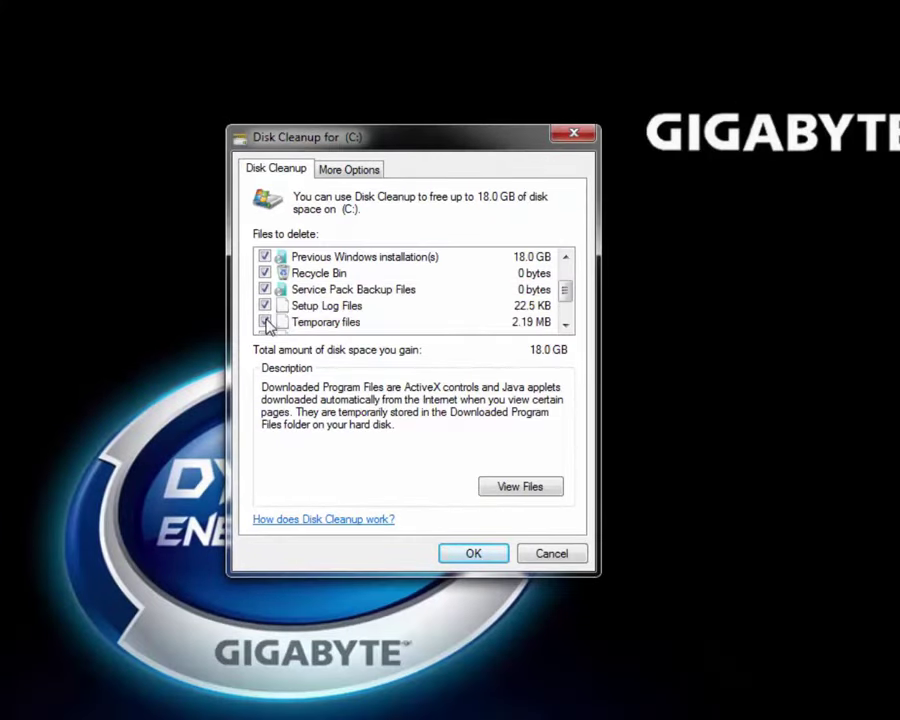
pyautogui.click(265, 322)
# Mark the per-user and system queued Windows Error Reporting files for deletion as well.
pyautogui.scroll(-1, 268, 322)
pyautogui.click(264, 305)
pyautogui.click(264, 321)
# Look over the marked categories and permanently delete the selected files from drive C.
pyautogui.scroll(2, 368, 312)
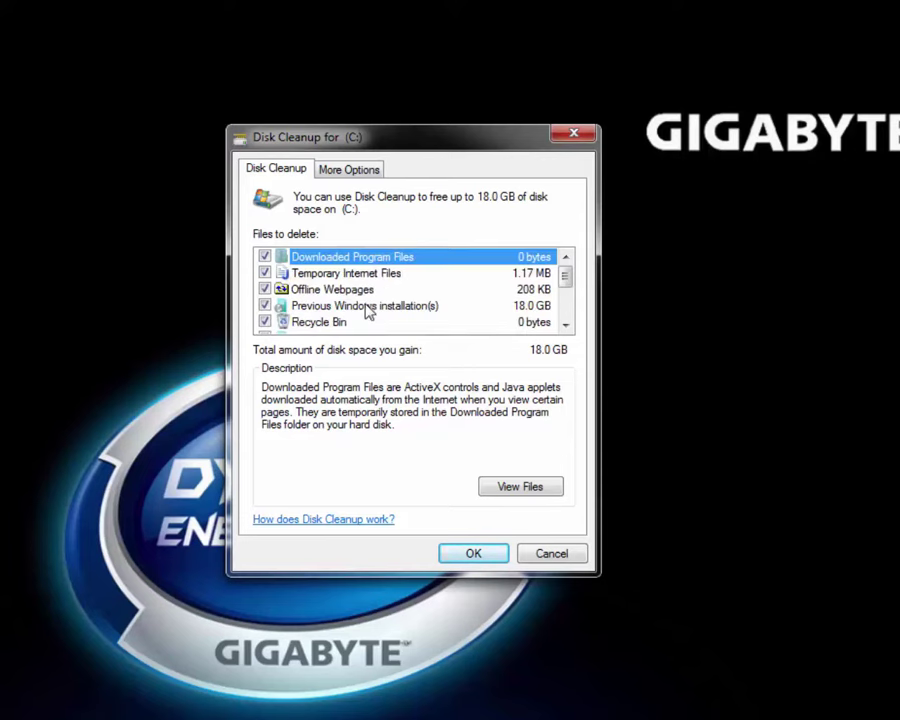
pyautogui.scroll(-2, 376, 300)
pyautogui.click(494, 558)
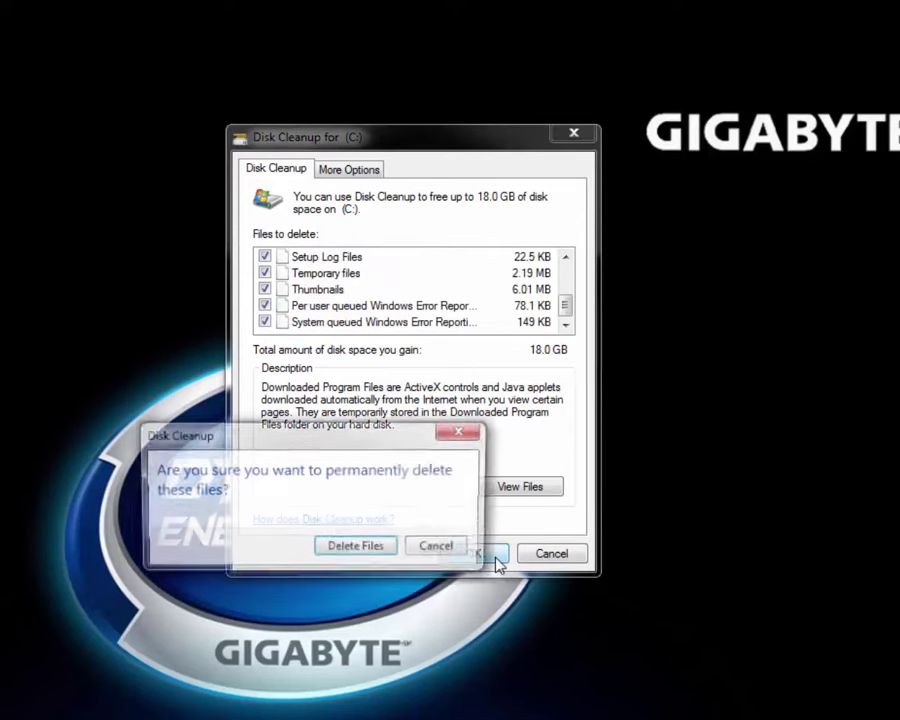
pyautogui.click(375, 552)
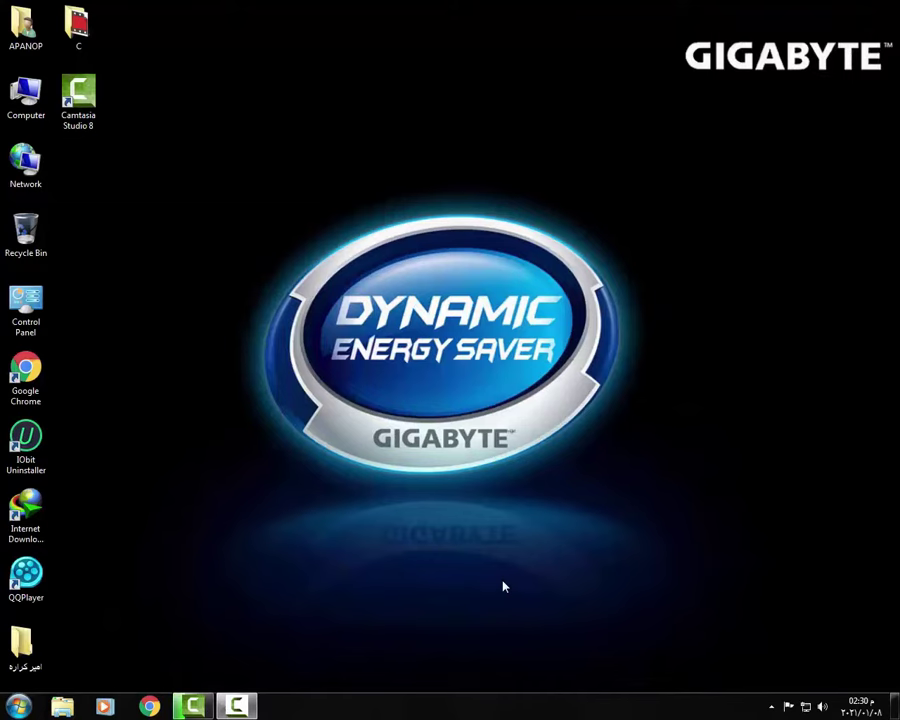
# Open Computer, maximize the window and open drive C's properties to check its free space after the cleanup.
pyautogui.rightClick(29, 118)
pyautogui.click(63, 122)
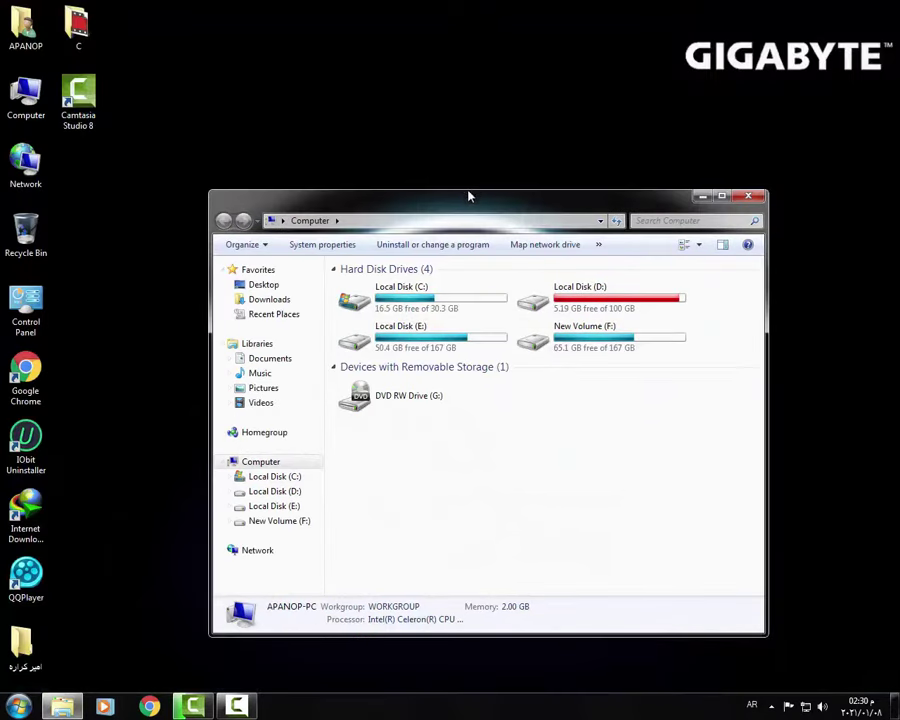
pyautogui.doubleClick(468, 195)
pyautogui.click(208, 100)
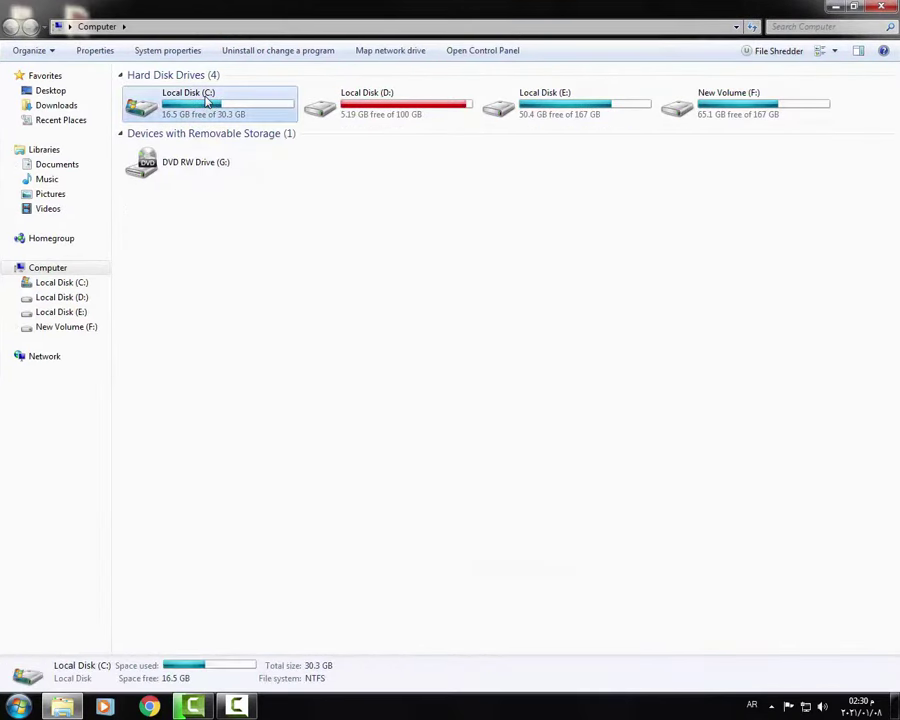
pyautogui.rightClick(208, 100)
pyautogui.click(282, 333)
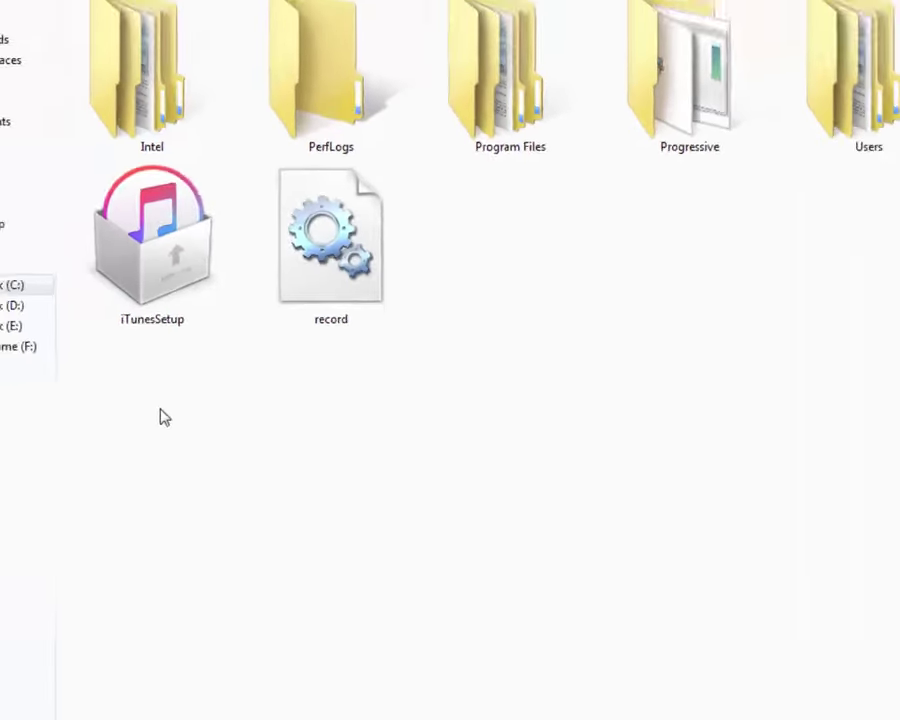
# Look over the folders and files at the root of drive C and return to the drive list.
pyautogui.moveTo(188, 375); pyautogui.dragTo(899, 102)
pyautogui.click(791, 292)
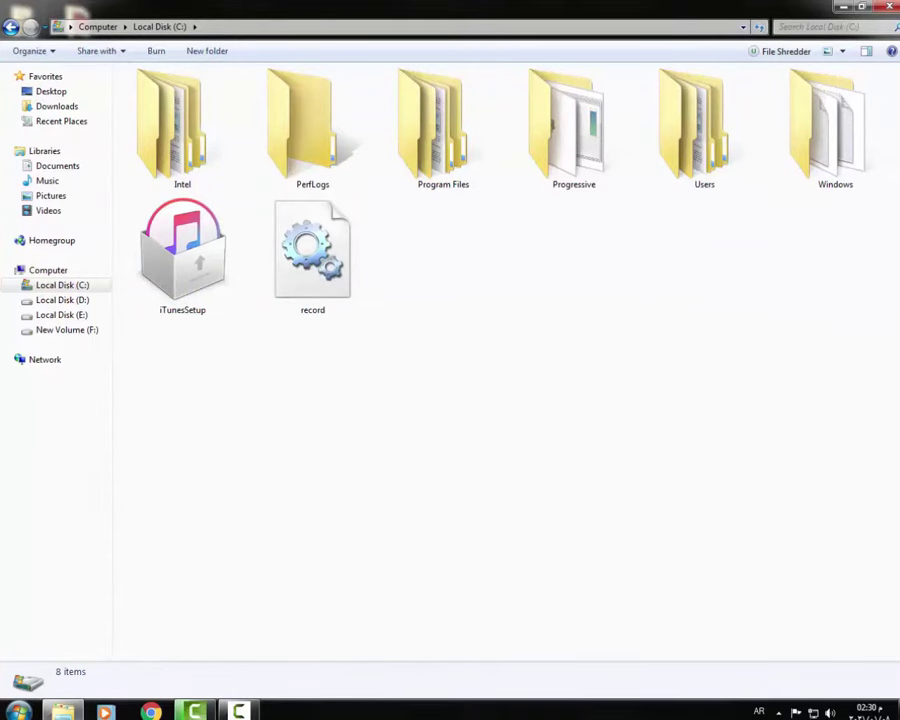
pyautogui.click(11, 27)
# Check the free space of drives D and E and close the Computer window.
pyautogui.click(373, 121)
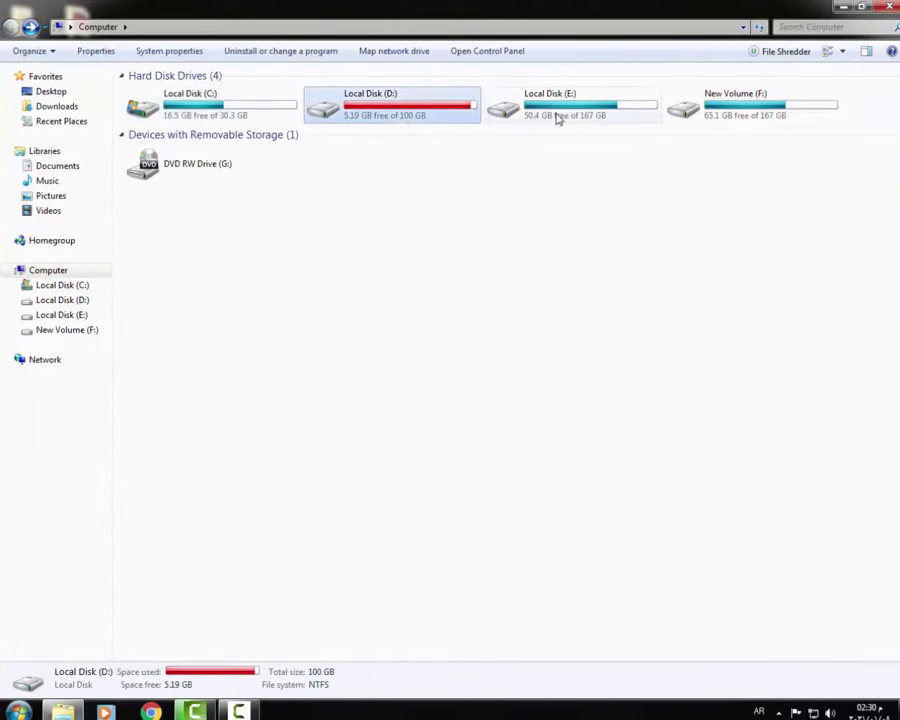
pyautogui.click(560, 108)
pyautogui.click(677, 286)
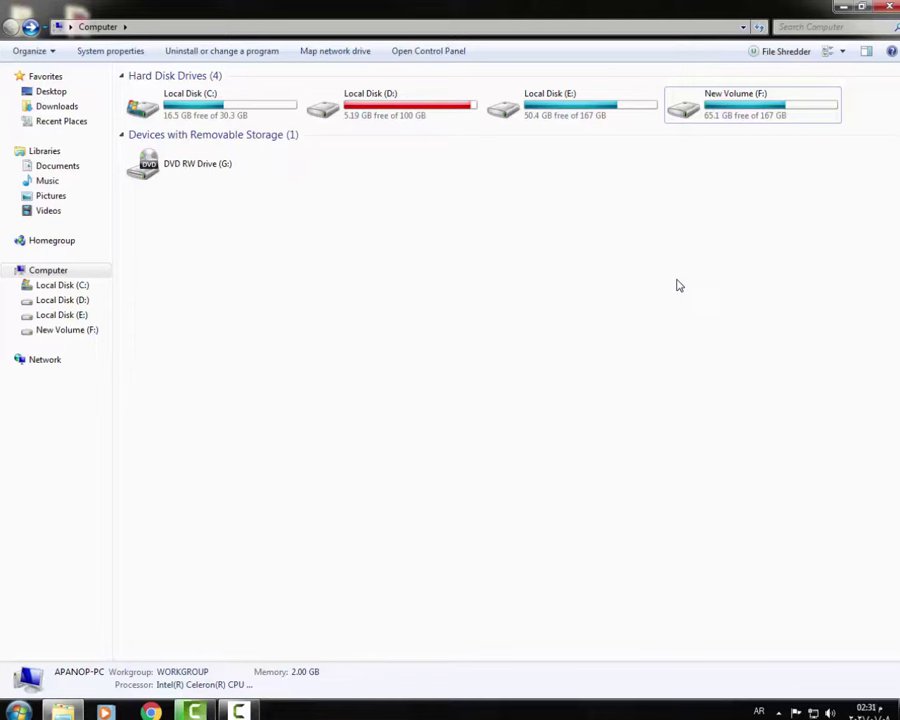
pyautogui.click(889, 6)
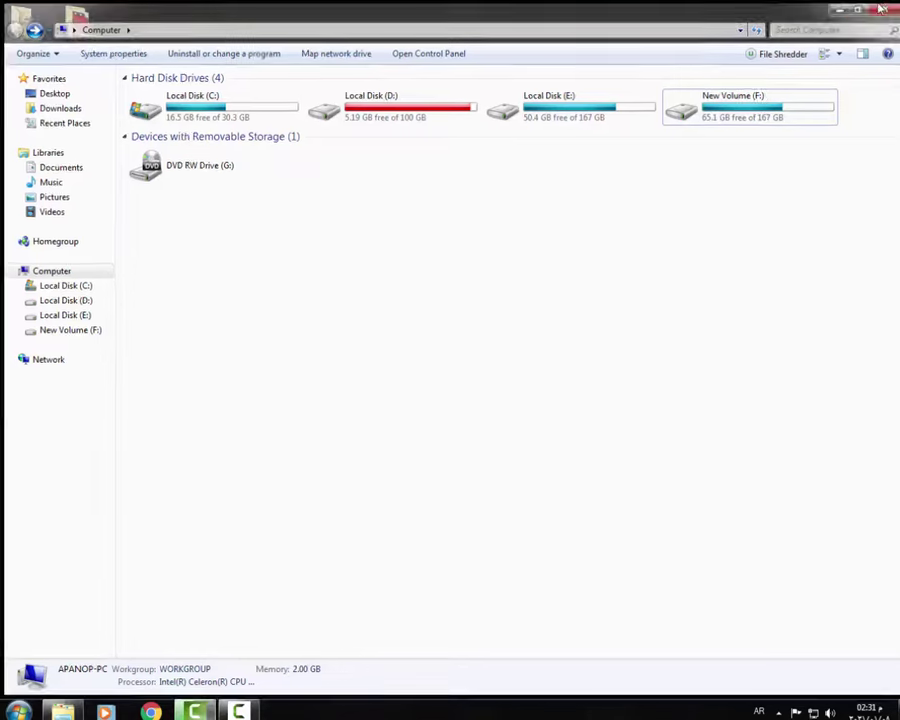